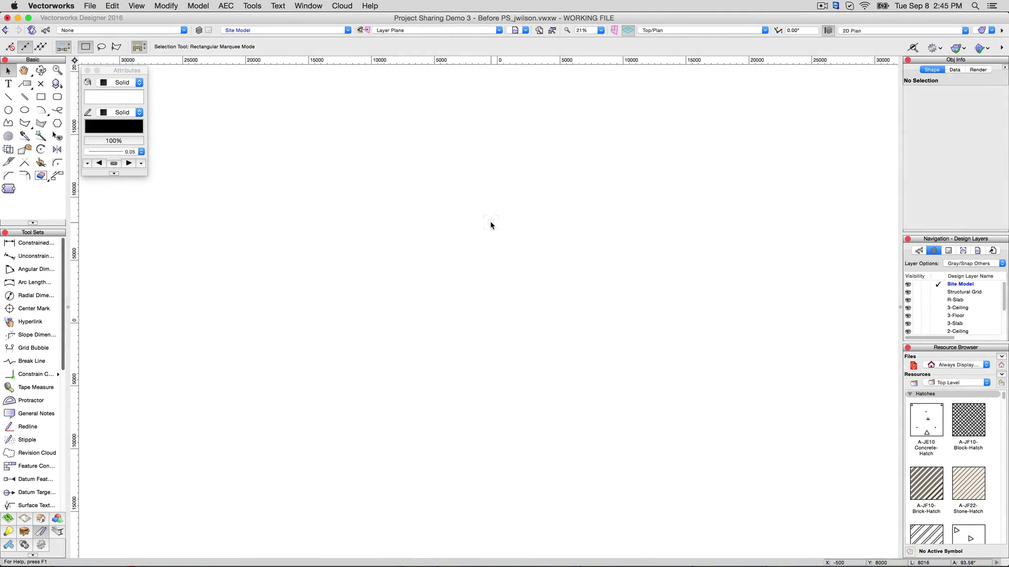
Open the Project Sharing settings from the File menu and show the Users page
left_click(91, 6)
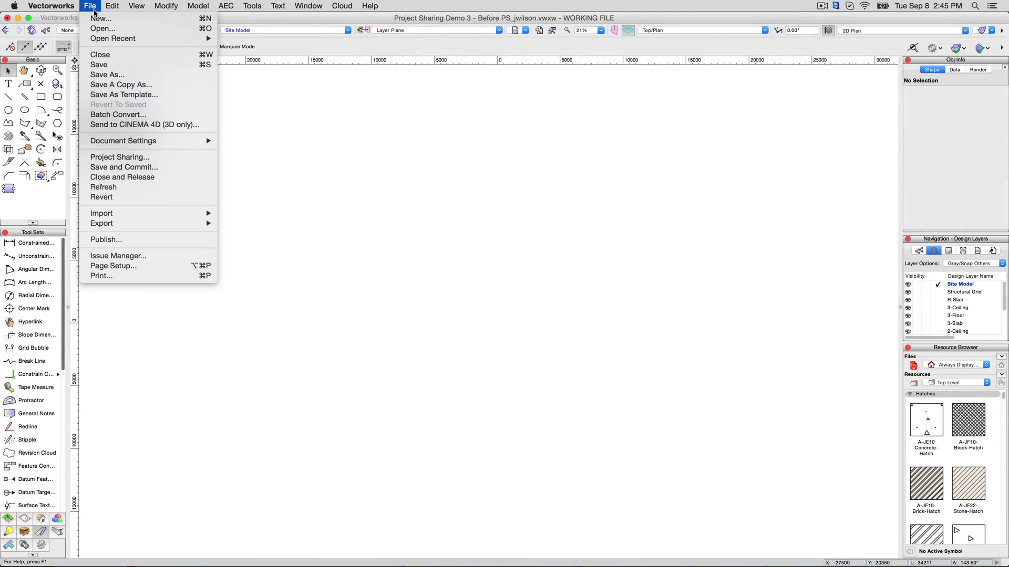
left_click(120, 157)
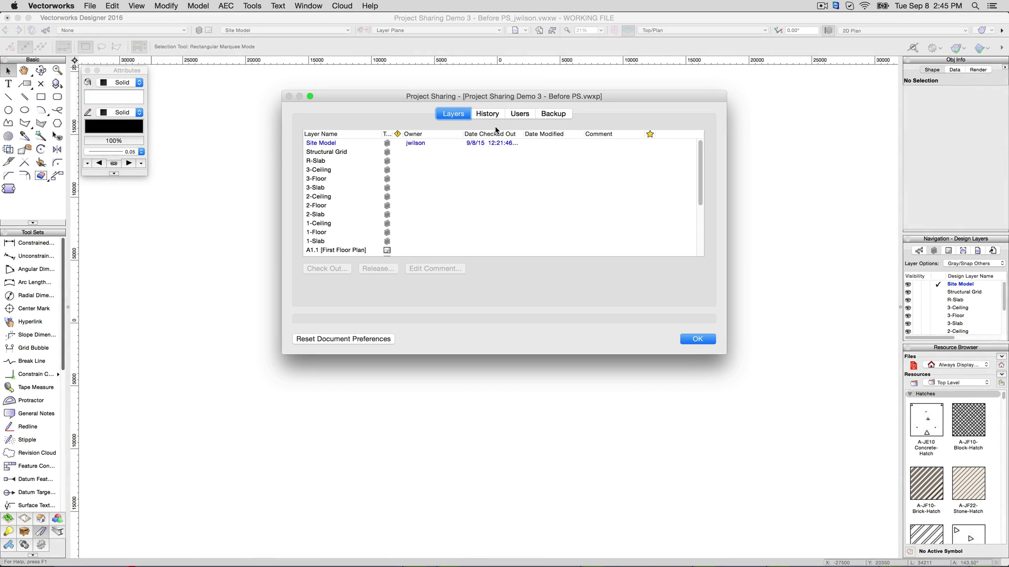
left_click(519, 115)
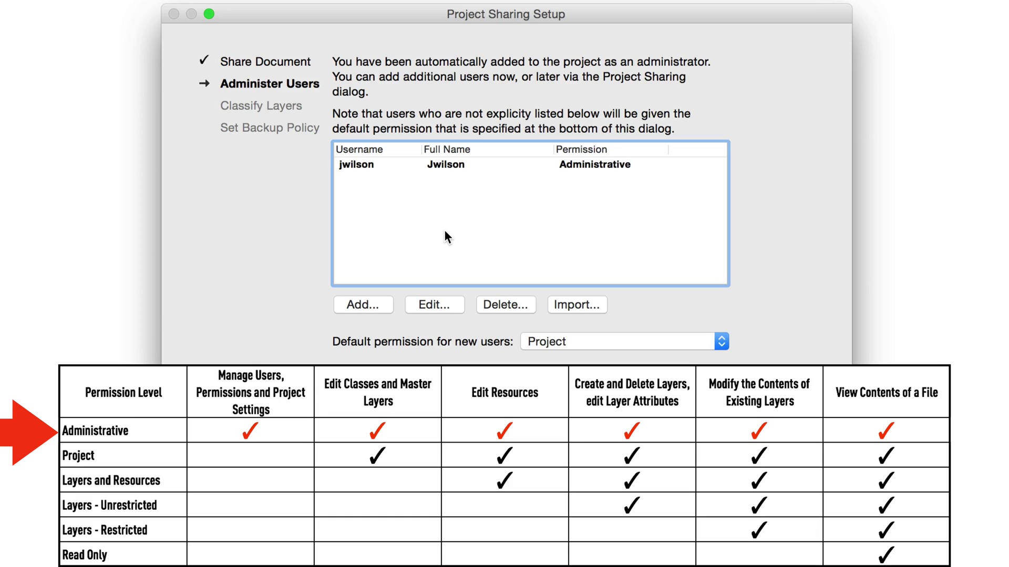
Select the administrator user in the project's user list
left_click(518, 166)
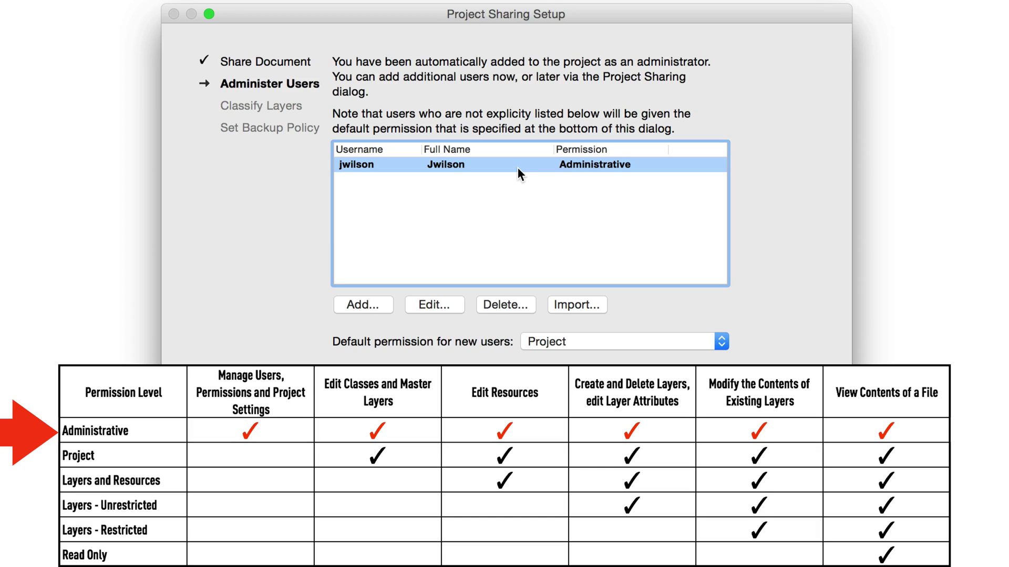
Add a new user with a username and full name, keeping Project permission
left_click(376, 303)
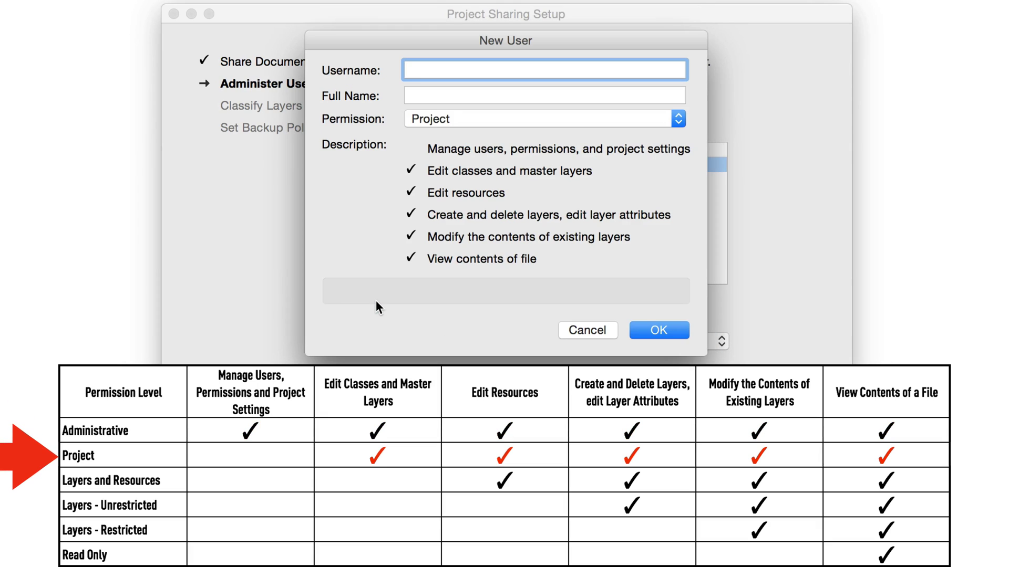
key("Tab")
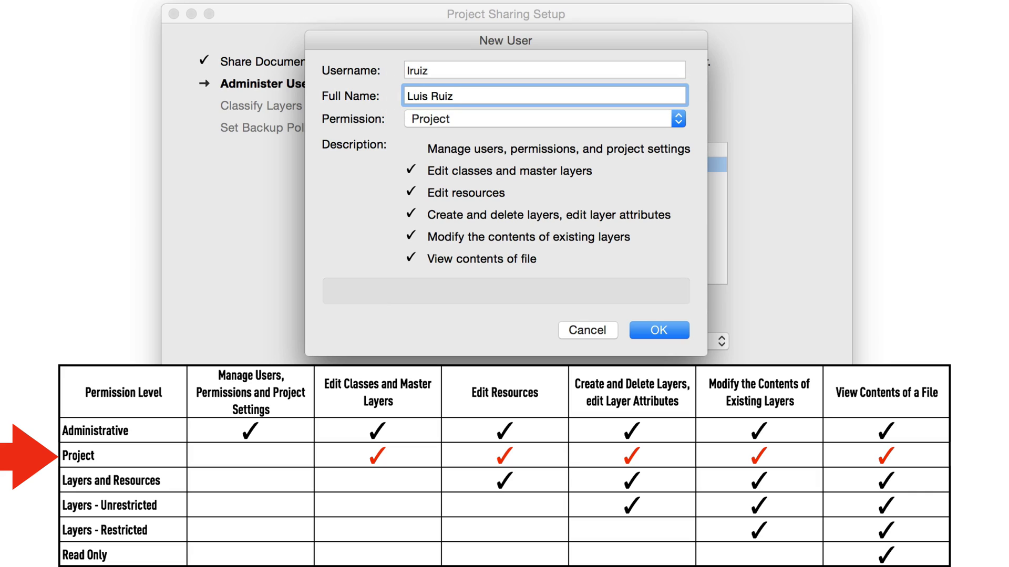
left_click(454, 118)
left_click(456, 118)
Confirm the Project user, then enter a third user with Layers and Resources permission
left_click(641, 330)
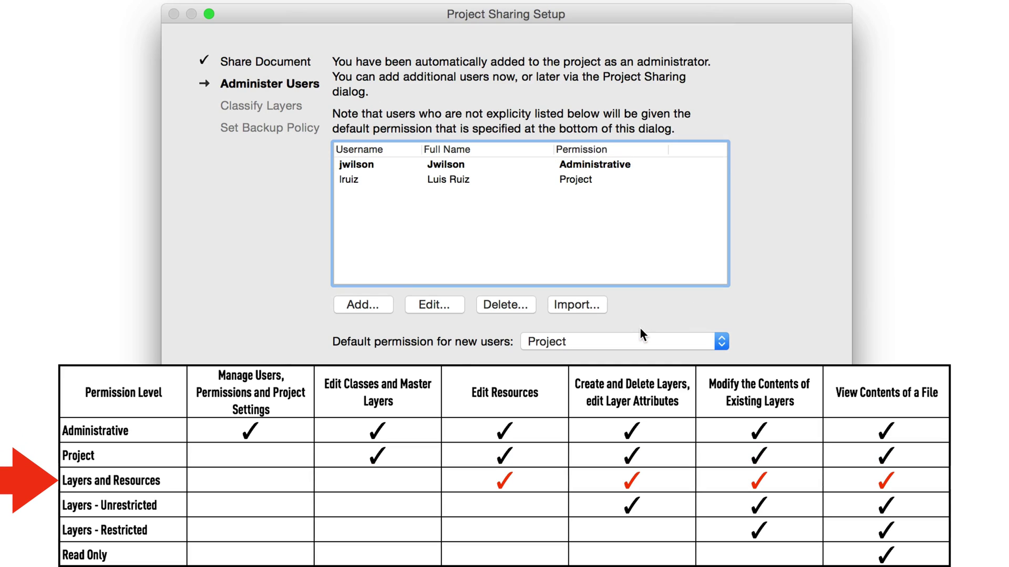
left_click(371, 301)
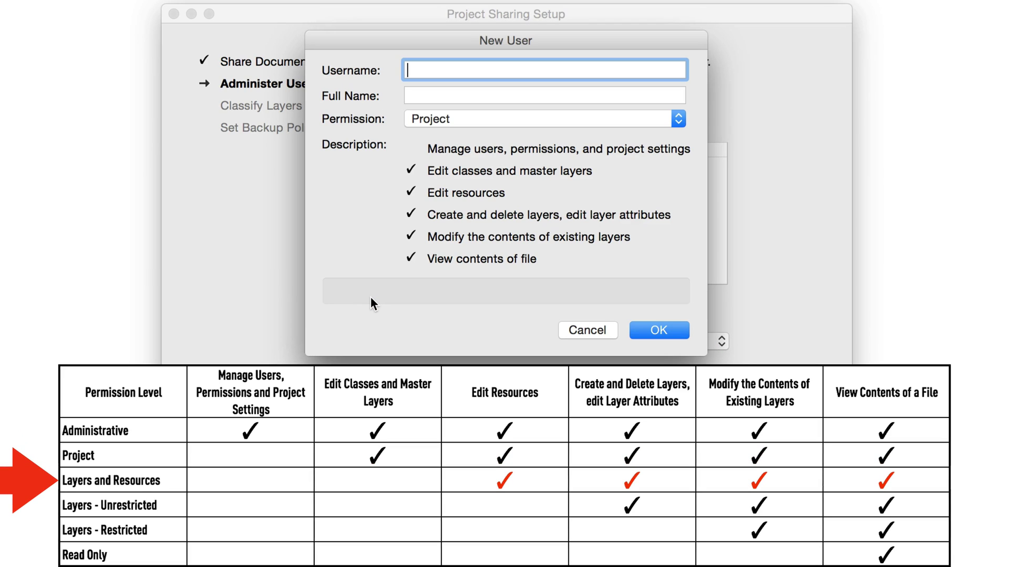
key("Tab")
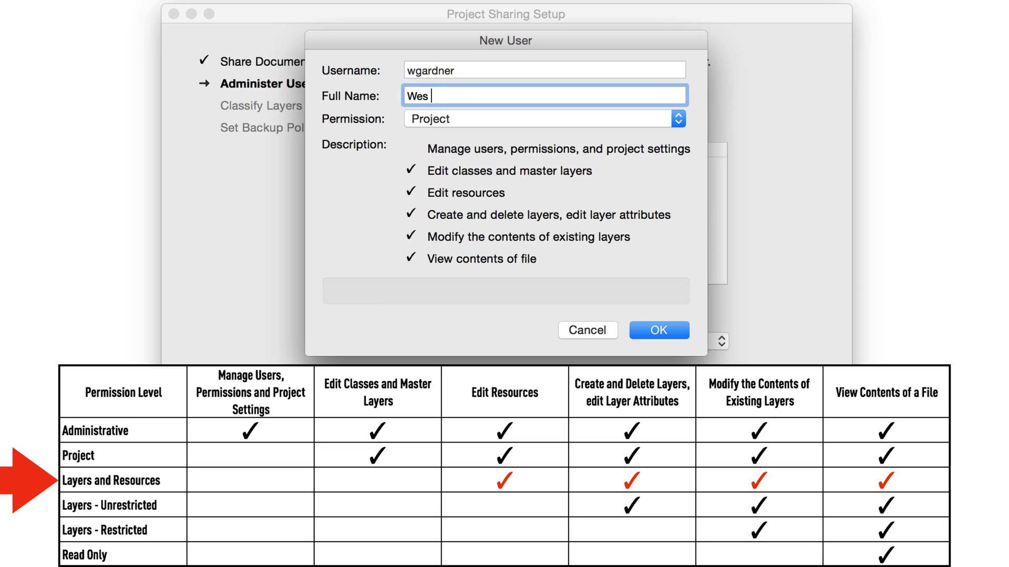
left_click(452, 119)
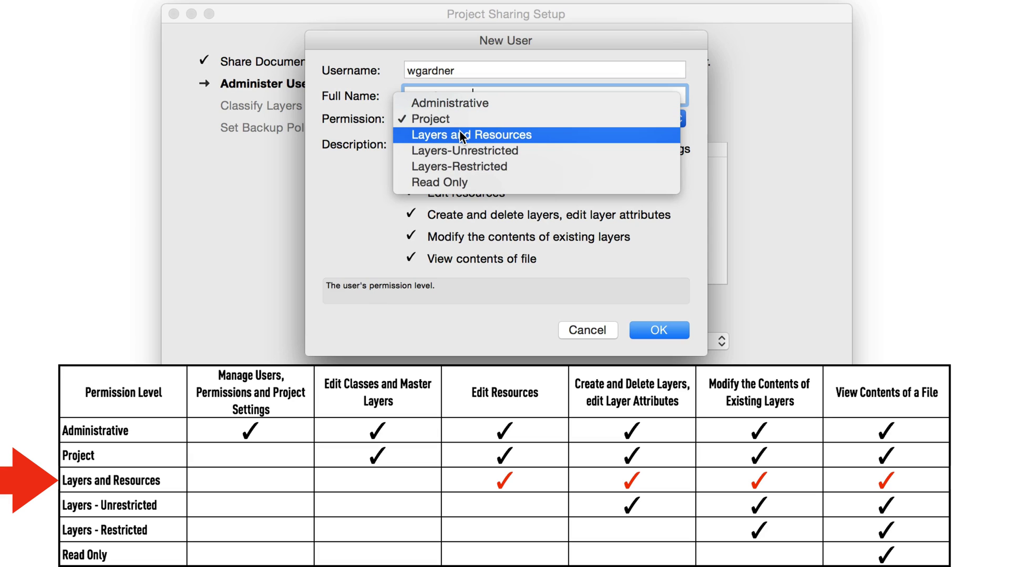
left_click(459, 130)
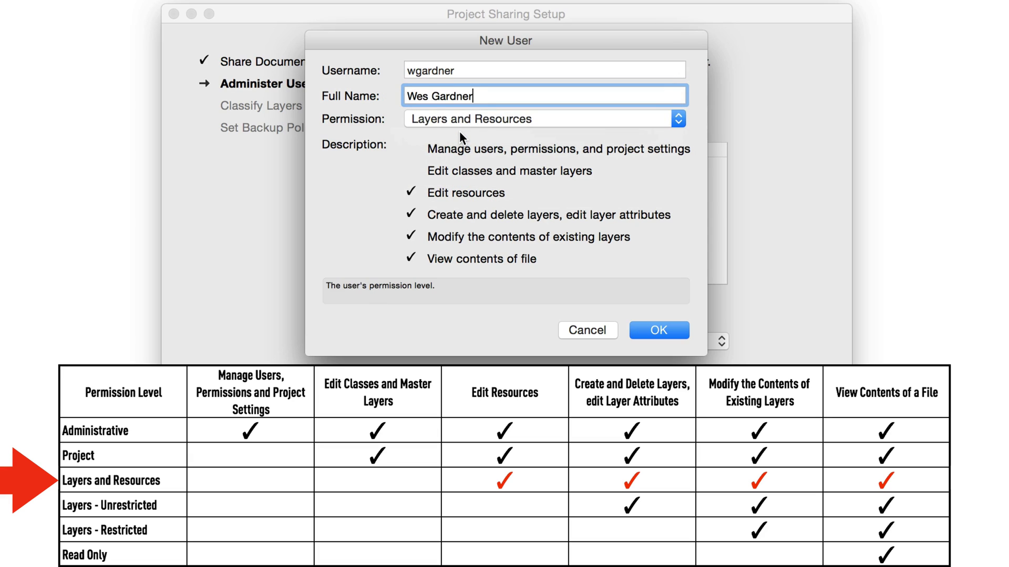
Confirm the Layers and Resources user, then enter a fourth user with Layers-Unrestricted permission
left_click(656, 326)
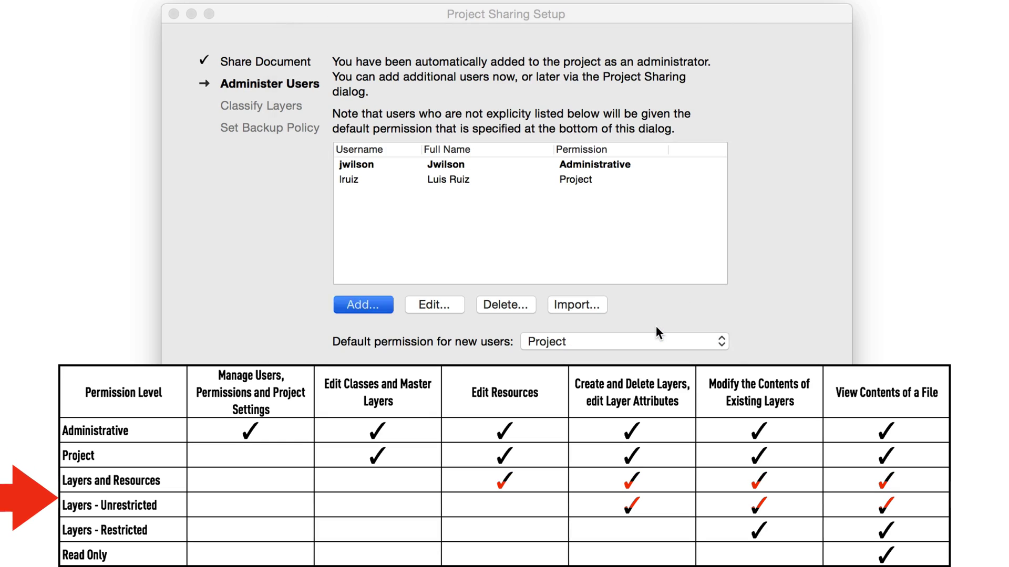
left_click(385, 304)
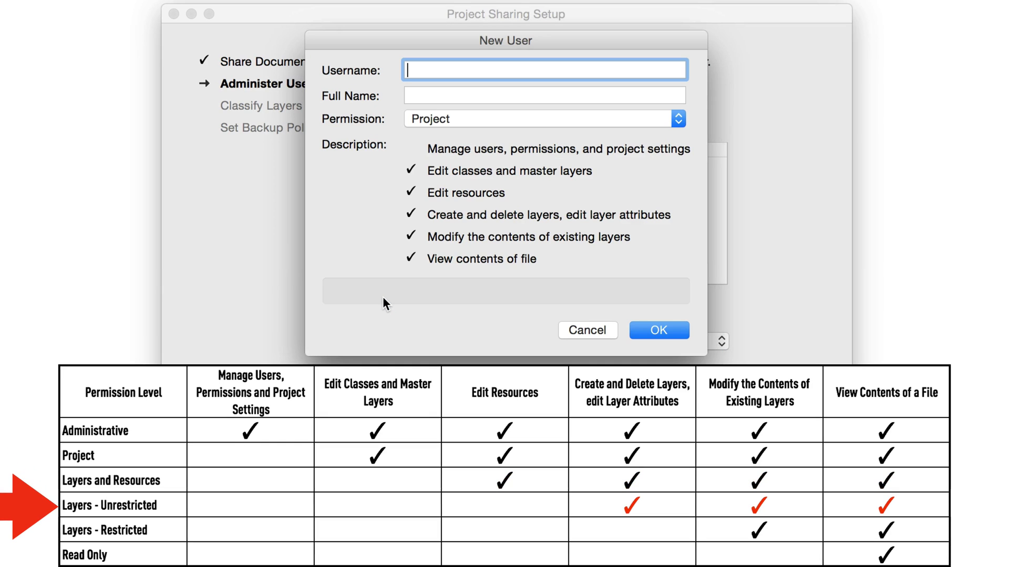
key("Tab")
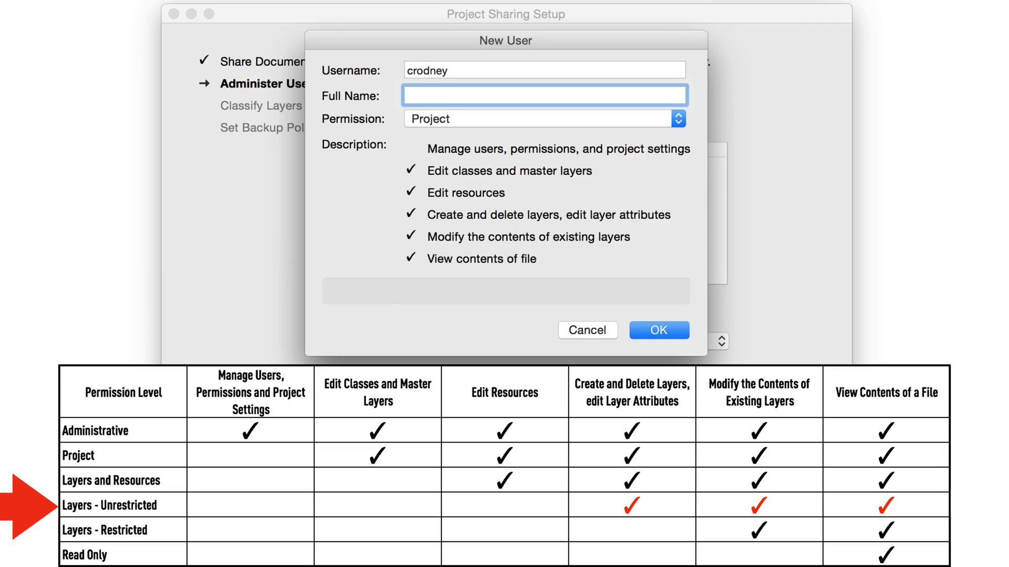
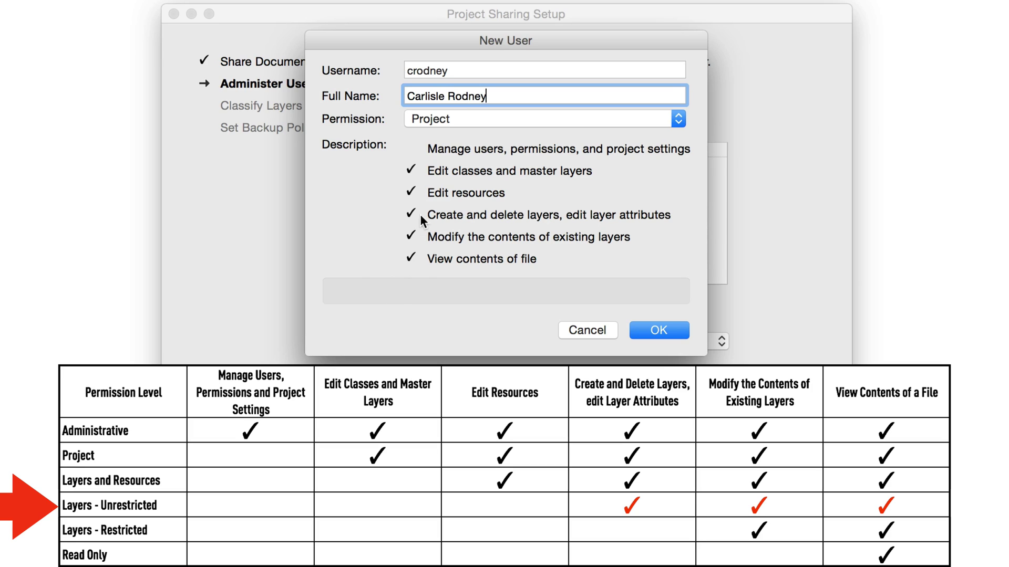
left_click(442, 118)
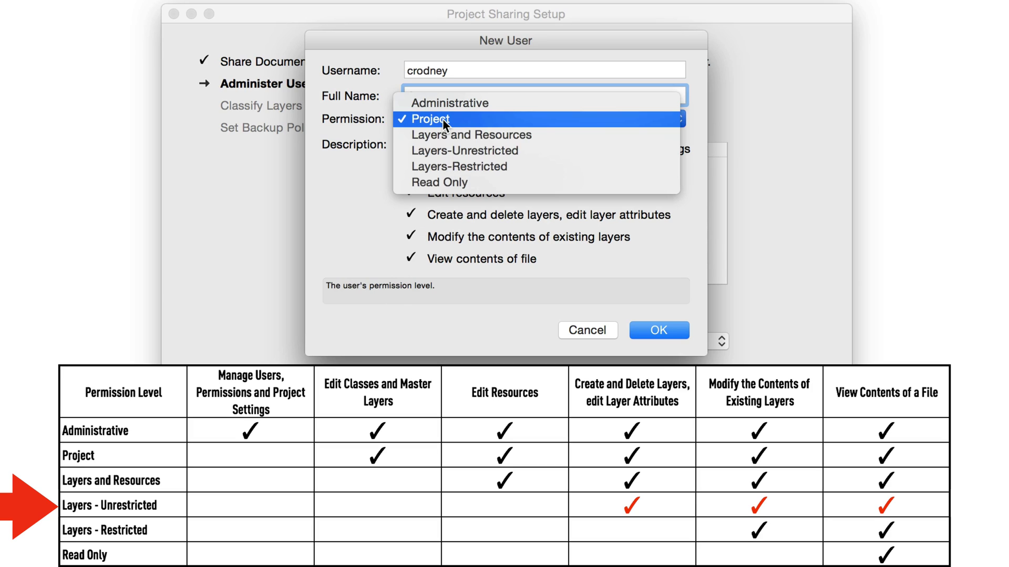
left_click(453, 151)
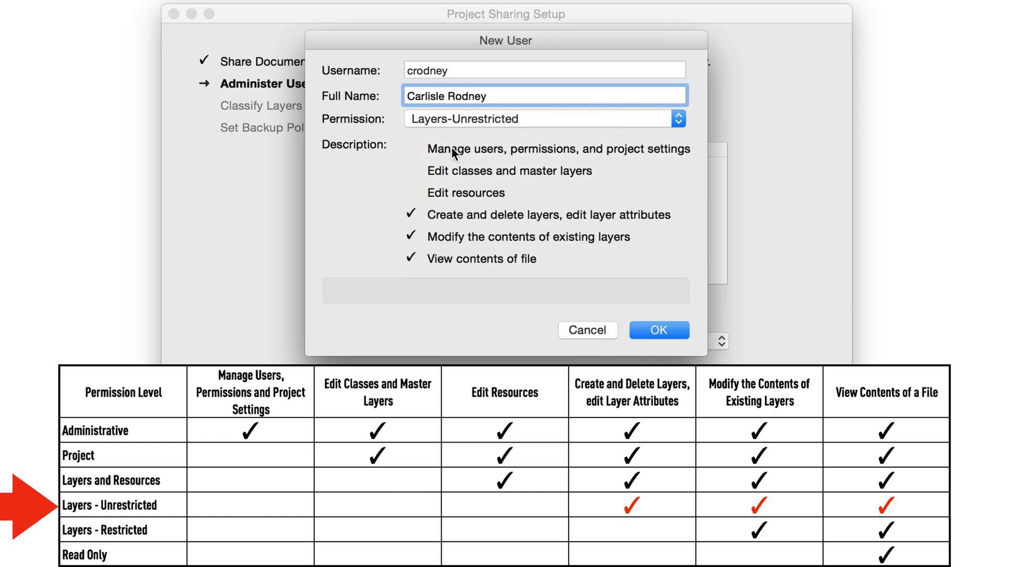
Confirm the Layers-Unrestricted user, then enter a fifth user with Layers-Restricted permission
left_click(647, 330)
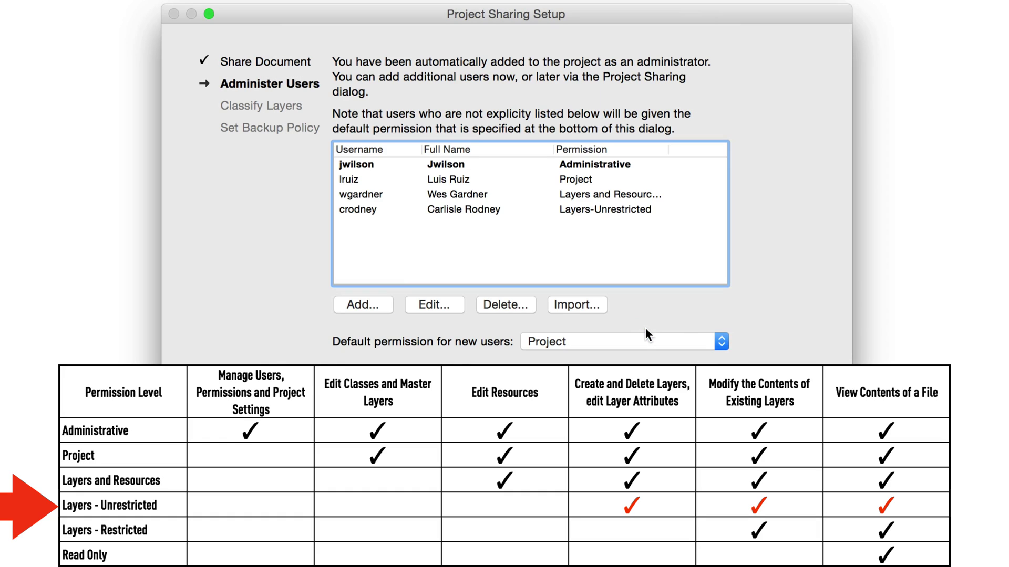
left_click(384, 303)
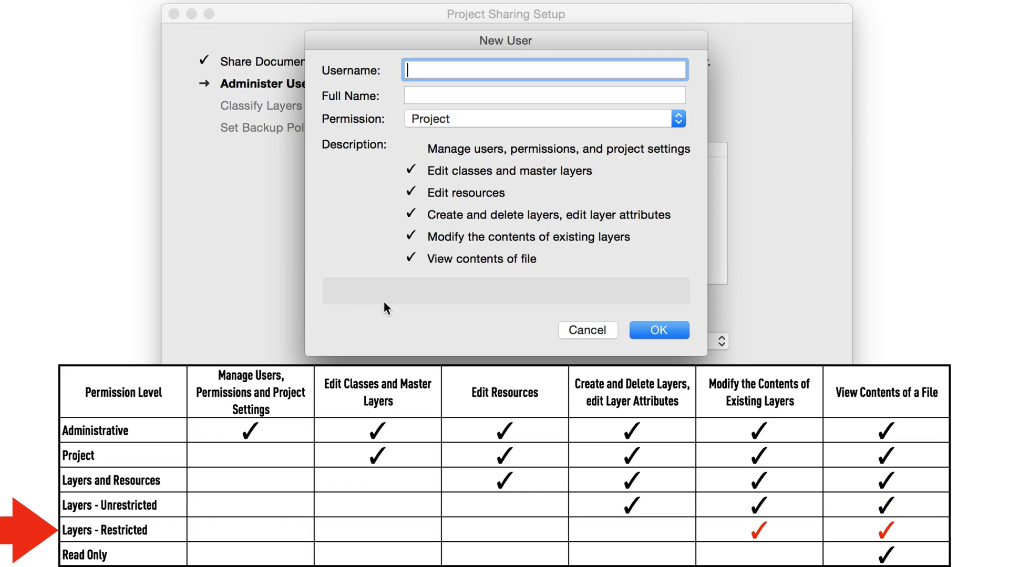
key("Tab")
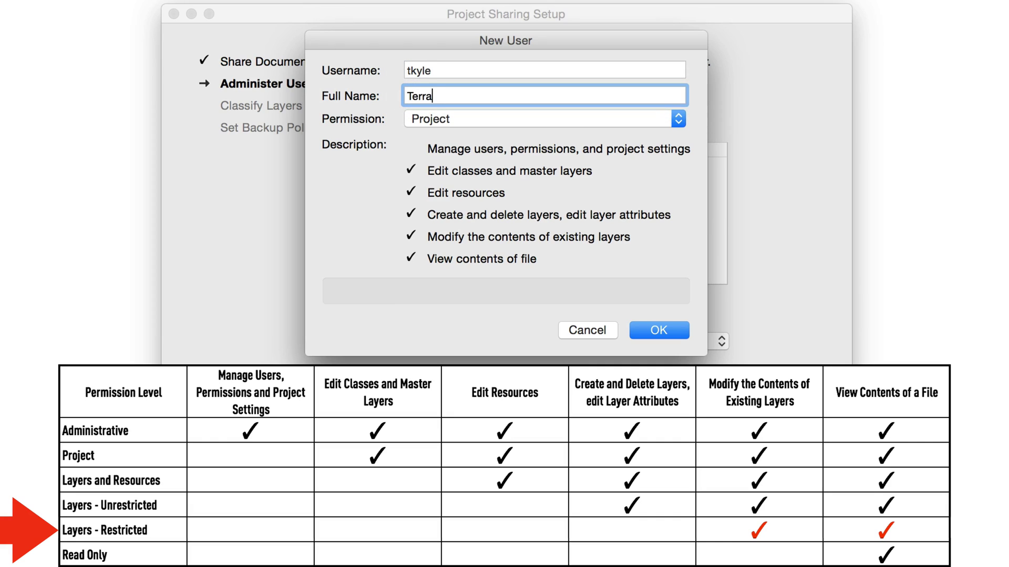
left_click(444, 119)
left_click(467, 163)
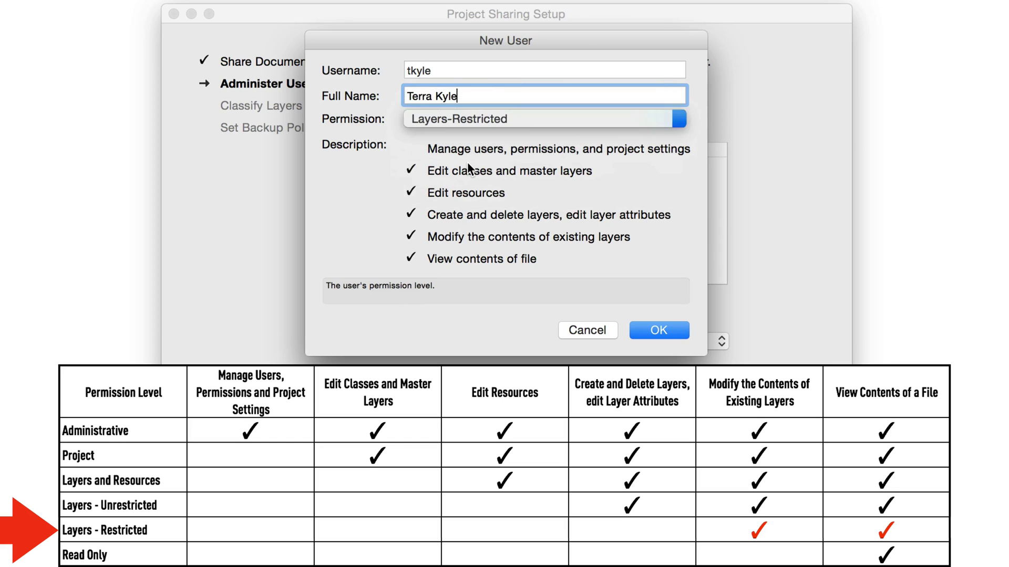
Confirm the Layers-Restricted user, then add a sixth user with Read Only permission
left_click(651, 329)
left_click(373, 304)
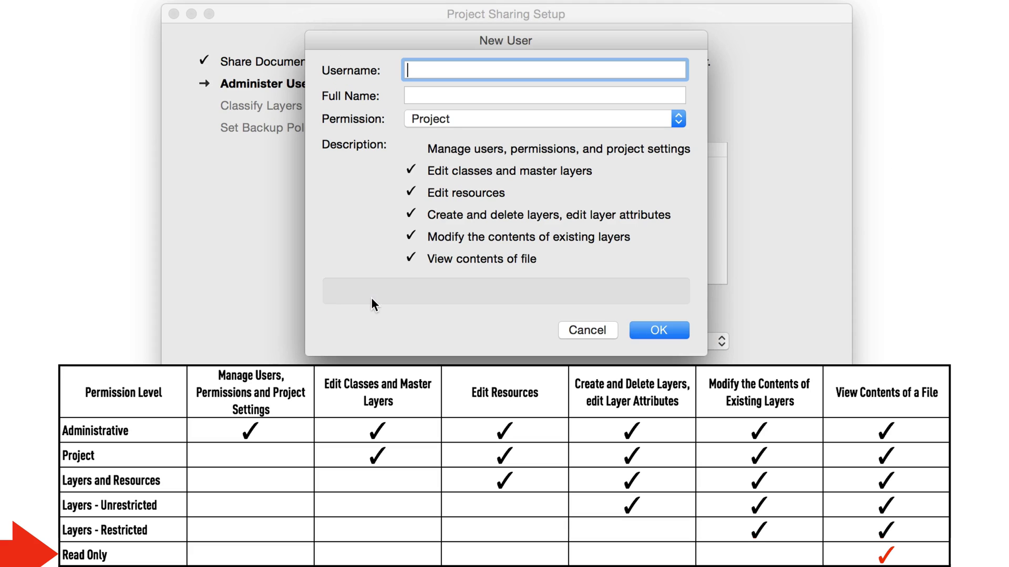
key("Tab")
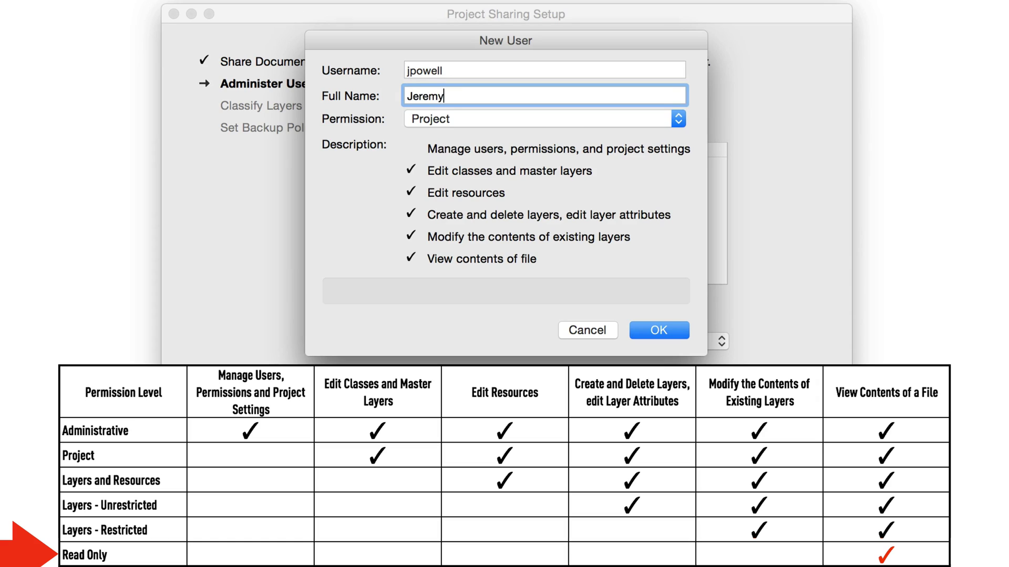
left_click(512, 120)
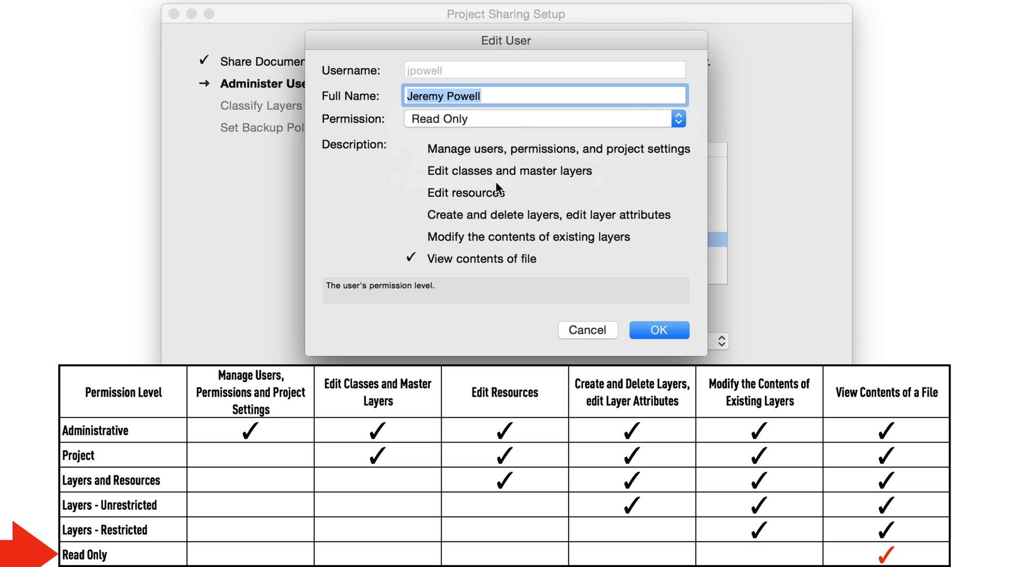
left_click(648, 330)
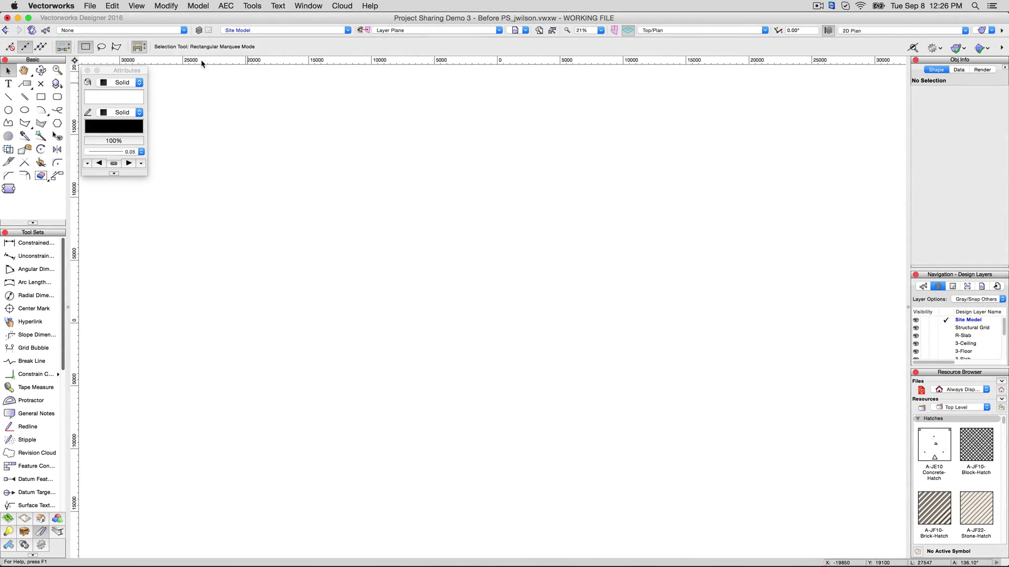
Reopen Project Sharing on the Users page and show the new-user default permission choices
left_click(89, 6)
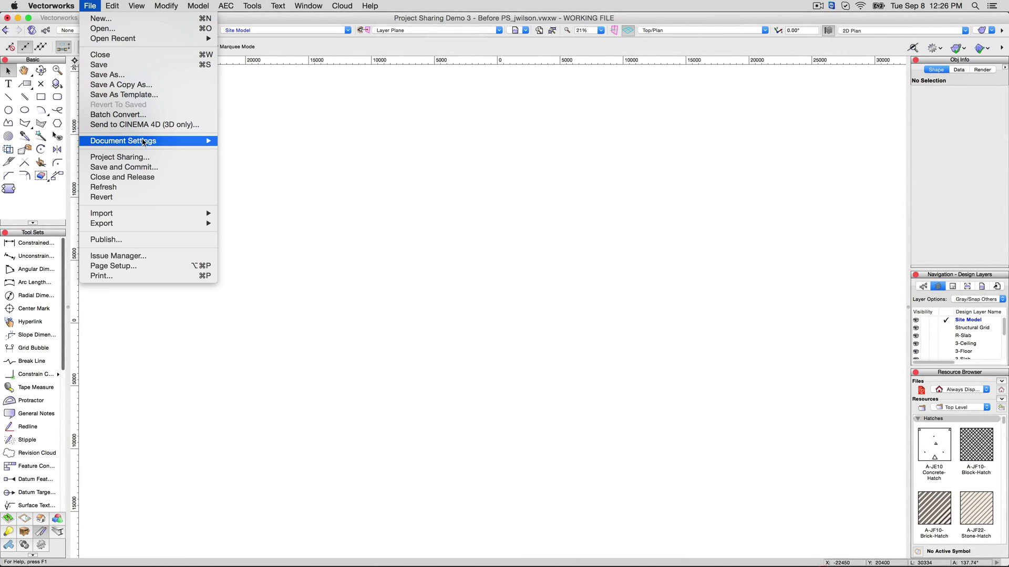
left_click(143, 157)
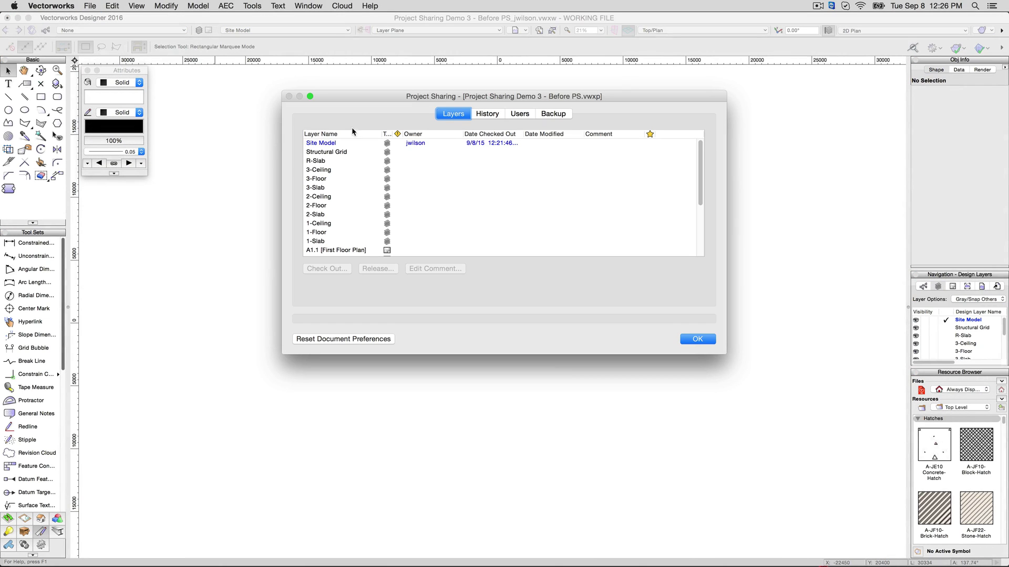
left_click(519, 114)
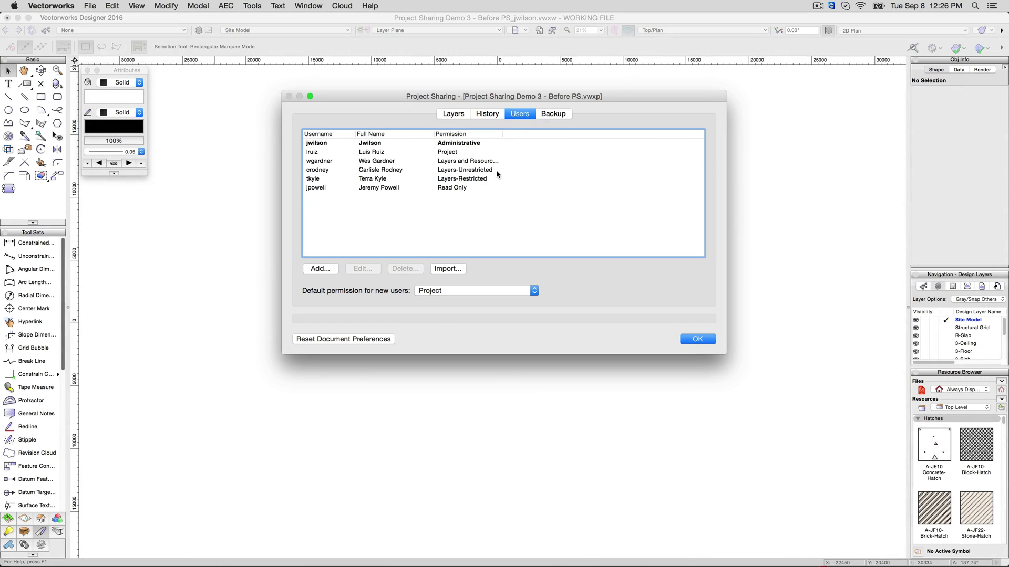
left_click(470, 290)
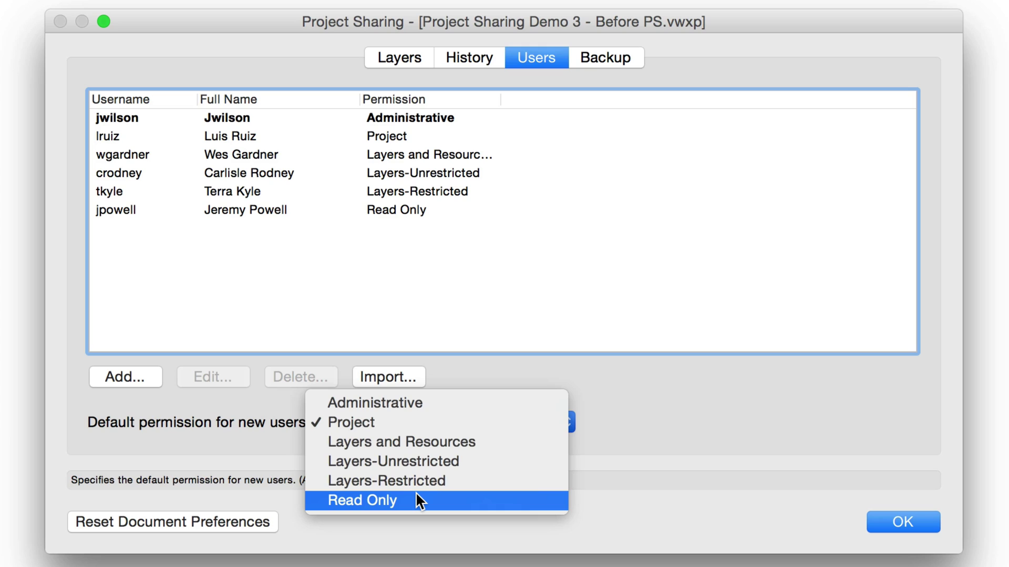
Switch the new-user default permission to Read Only, then back to Project
left_click(416, 500)
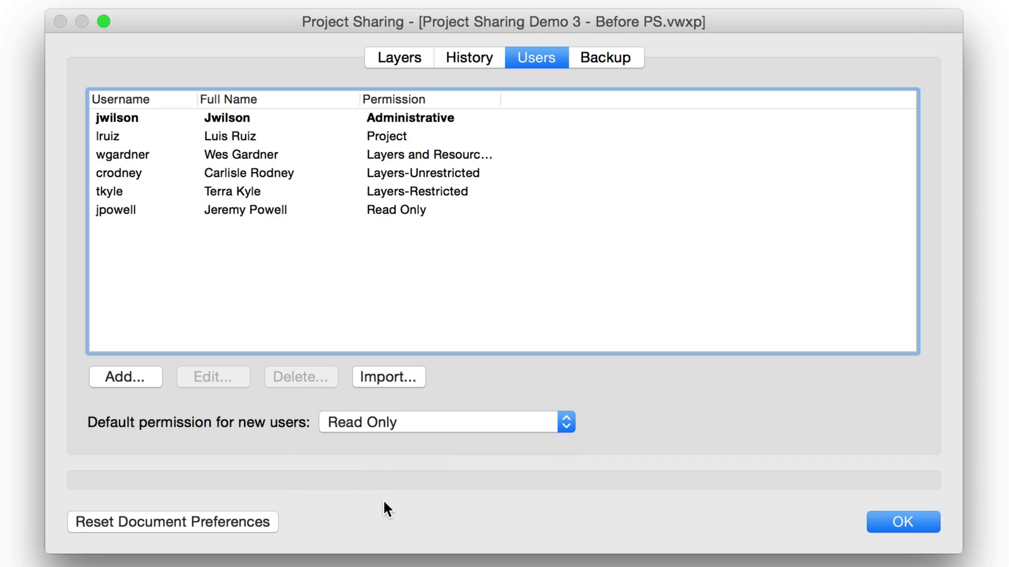
left_click(390, 423)
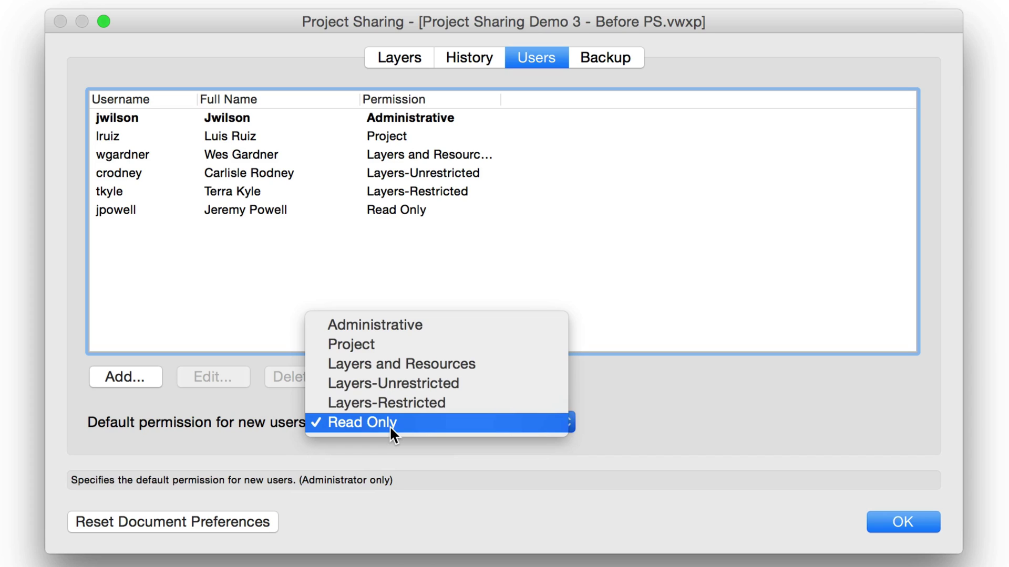
left_click(378, 344)
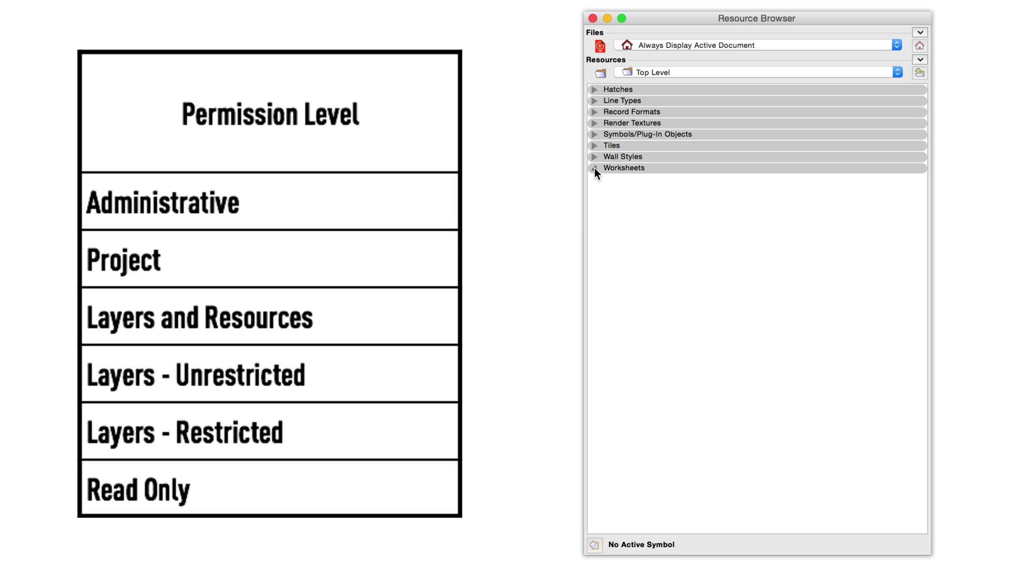
Expand the Worksheets category in the Resource Browser
left_click(594, 168)
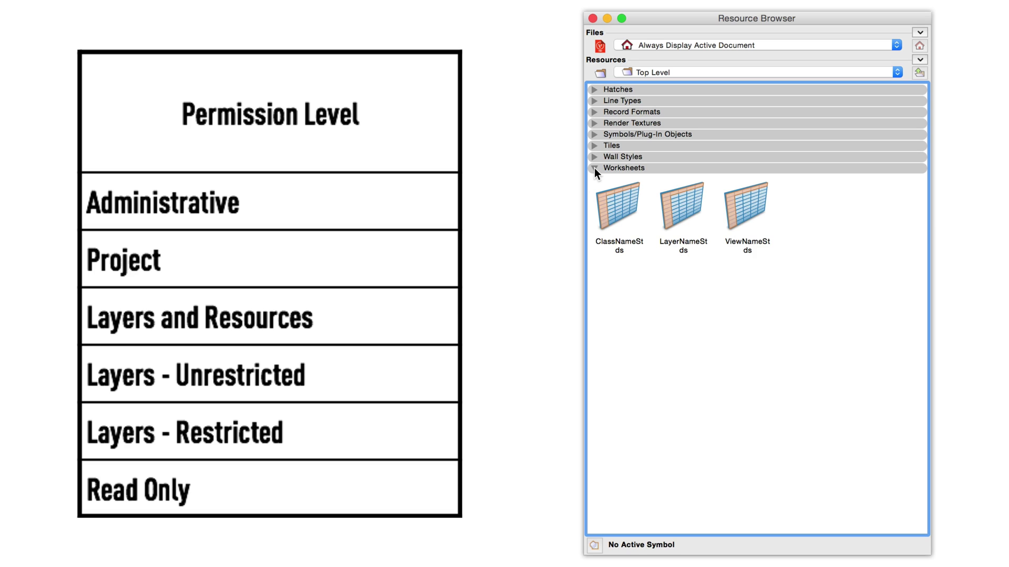